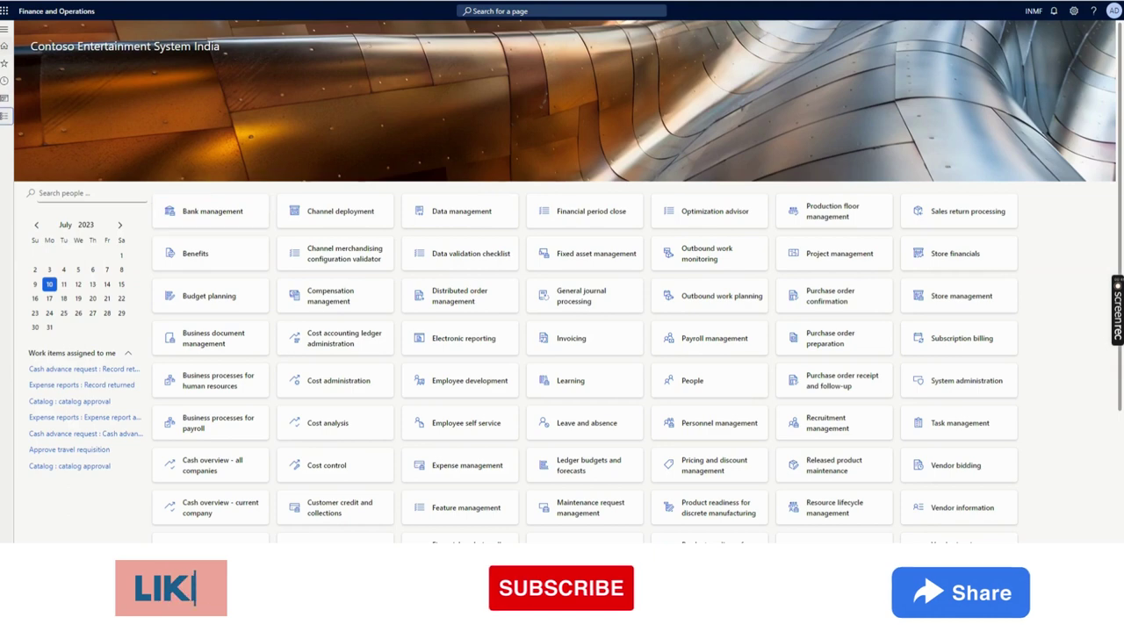
Go to Feature management under System administration.
{"action": "left_click", "coordinate": [4, 115]}
{"action": "scroll", "coordinate": [53, 301], "scroll_direction": "down", "scroll_amount": 3}
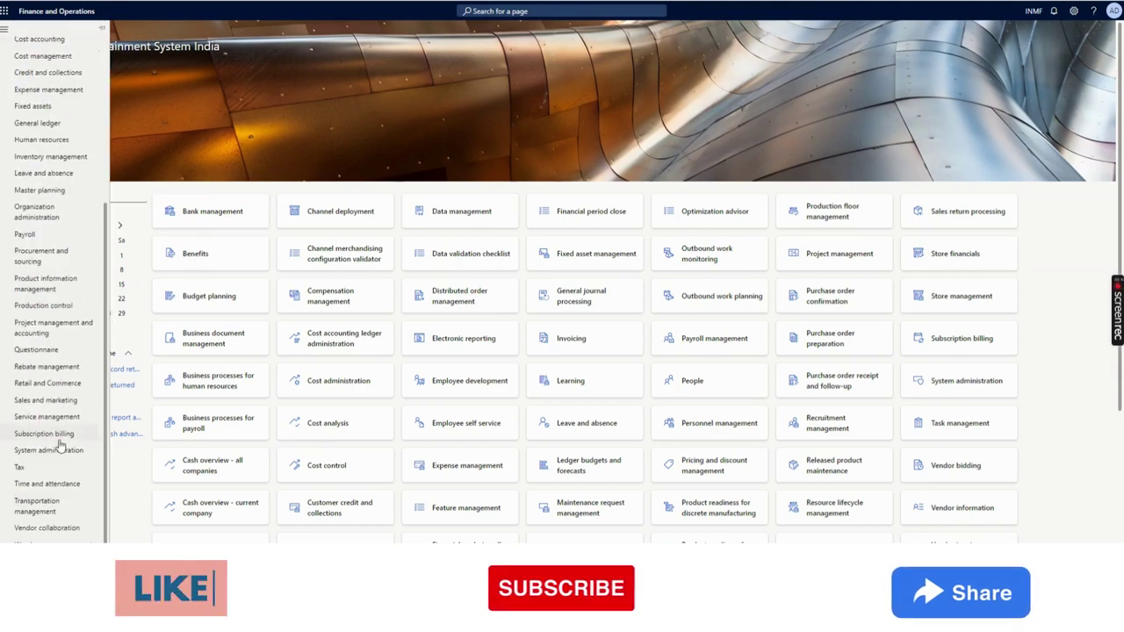
{"action": "left_click", "coordinate": [62, 453]}
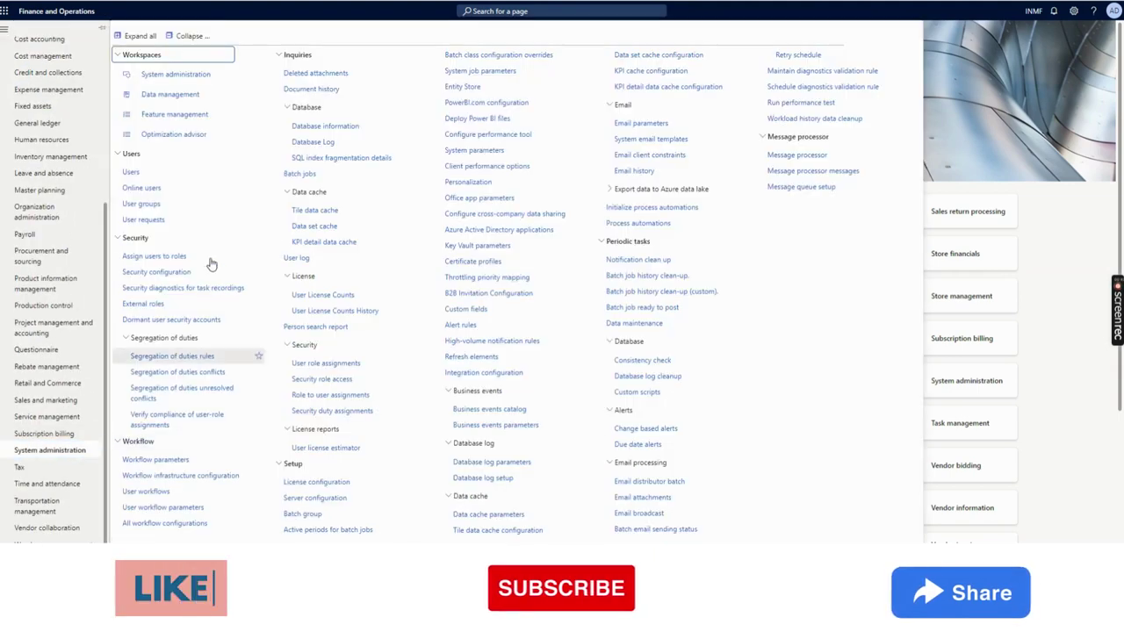
{"action": "left_click", "coordinate": [174, 122]}
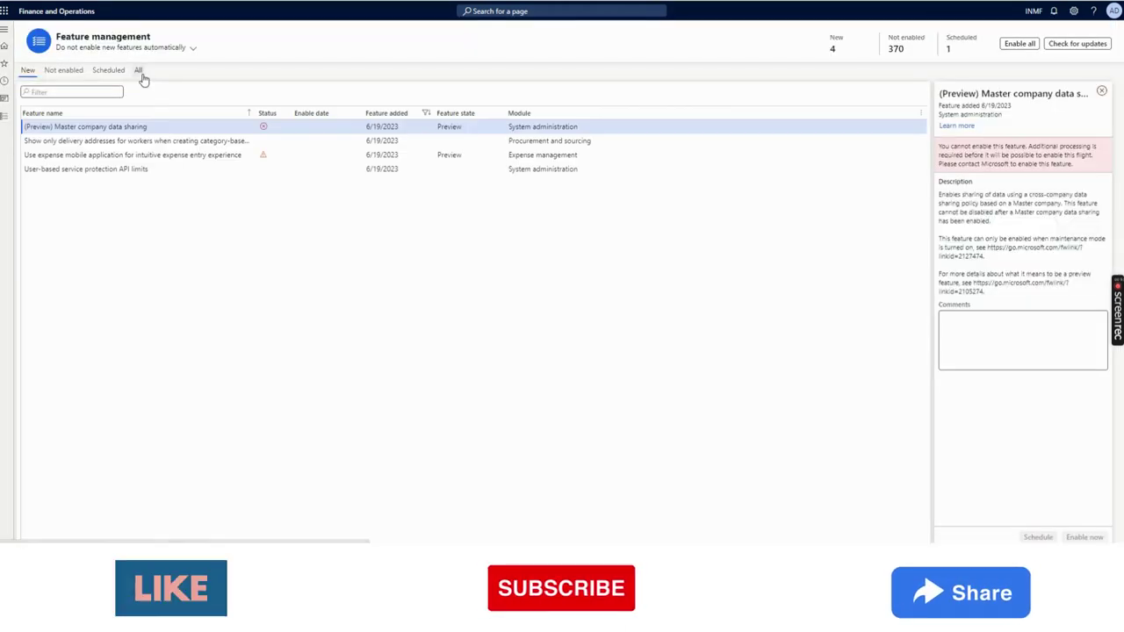
List all features, filter names by 'dynamic', and confirm the India Dynamic QR Code feature is enabled.
{"action": "left_click", "coordinate": [139, 73]}
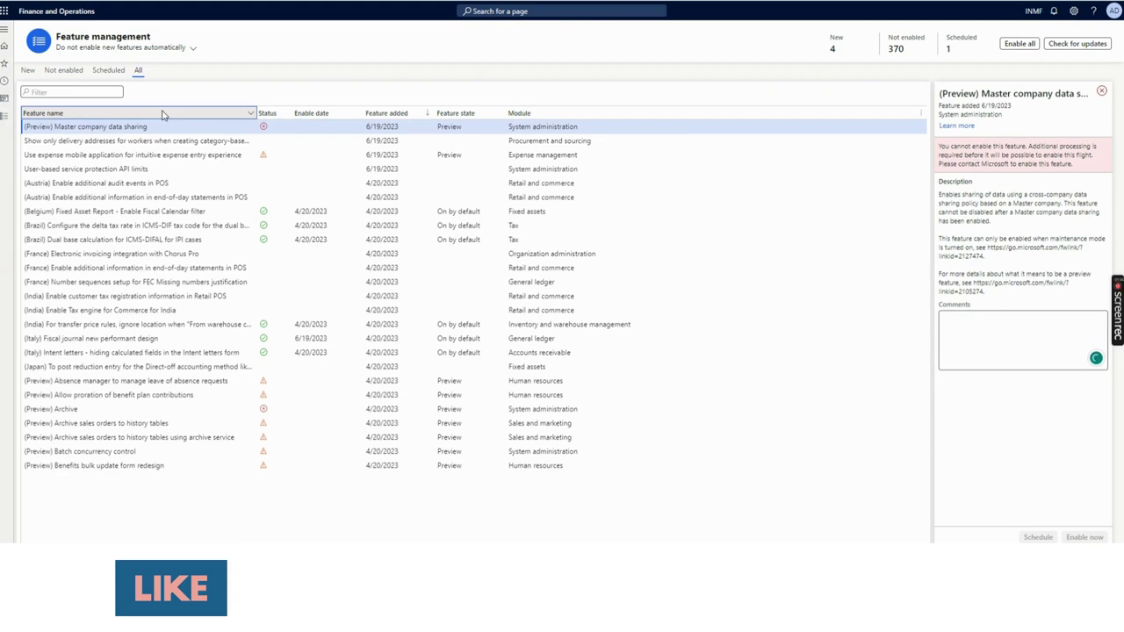
{"action": "left_click", "coordinate": [163, 115]}
{"action": "type", "text": "dyn"}
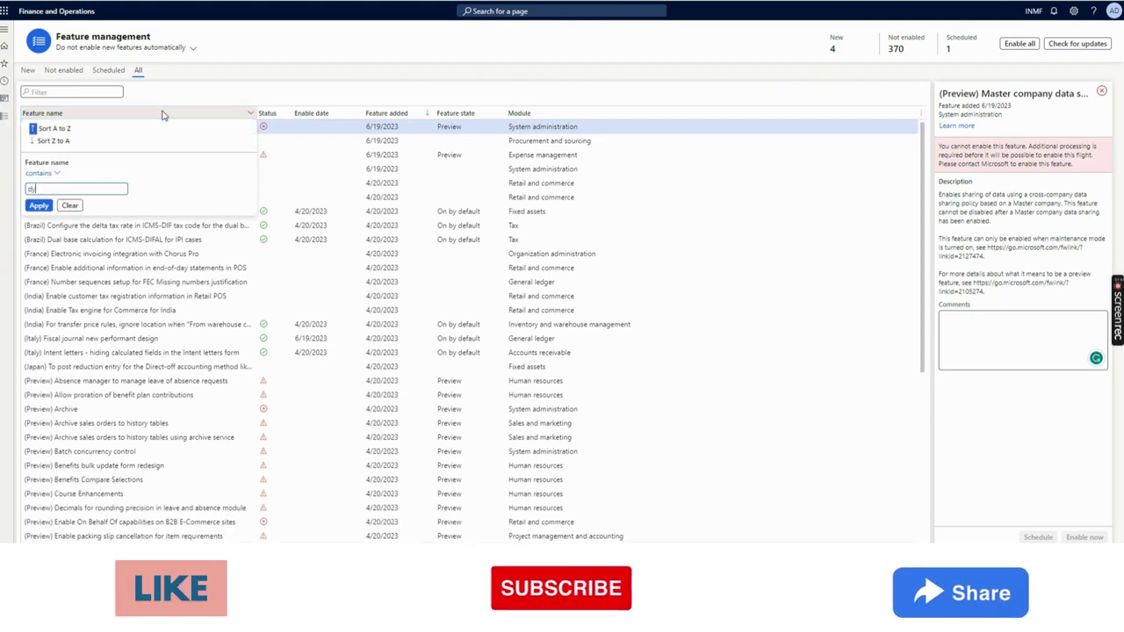
{"action": "type", "text": "amic"}
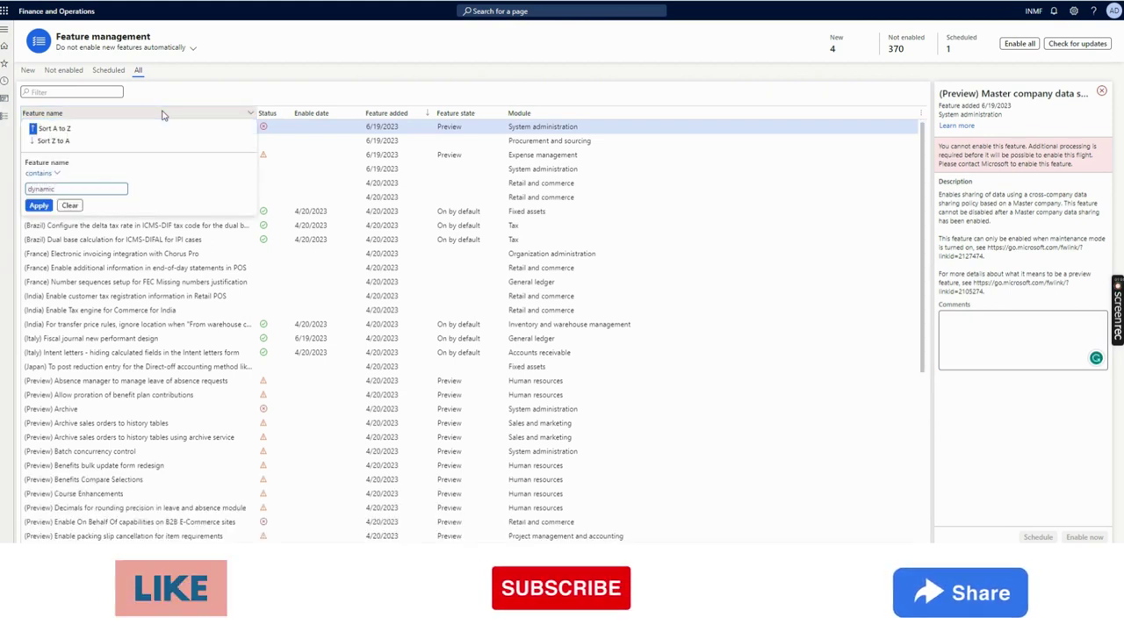
{"action": "key", "text": "Return"}
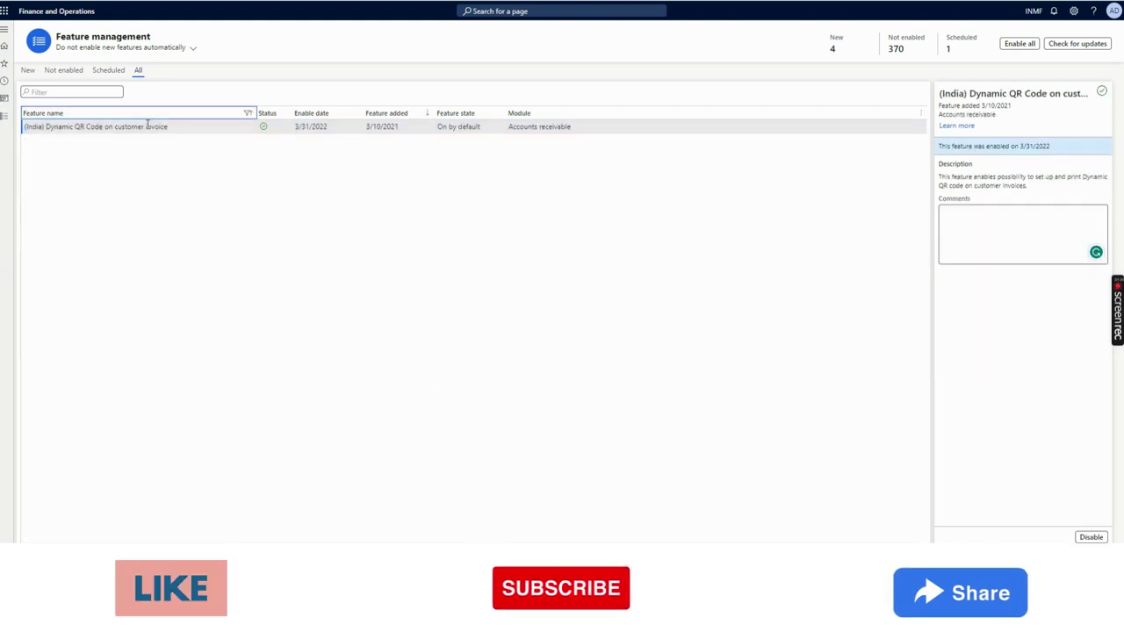
{"action": "left_click", "coordinate": [171, 128]}
{"action": "left_click_drag", "start_coordinate": [173, 128], "coordinate": [46, 128]}
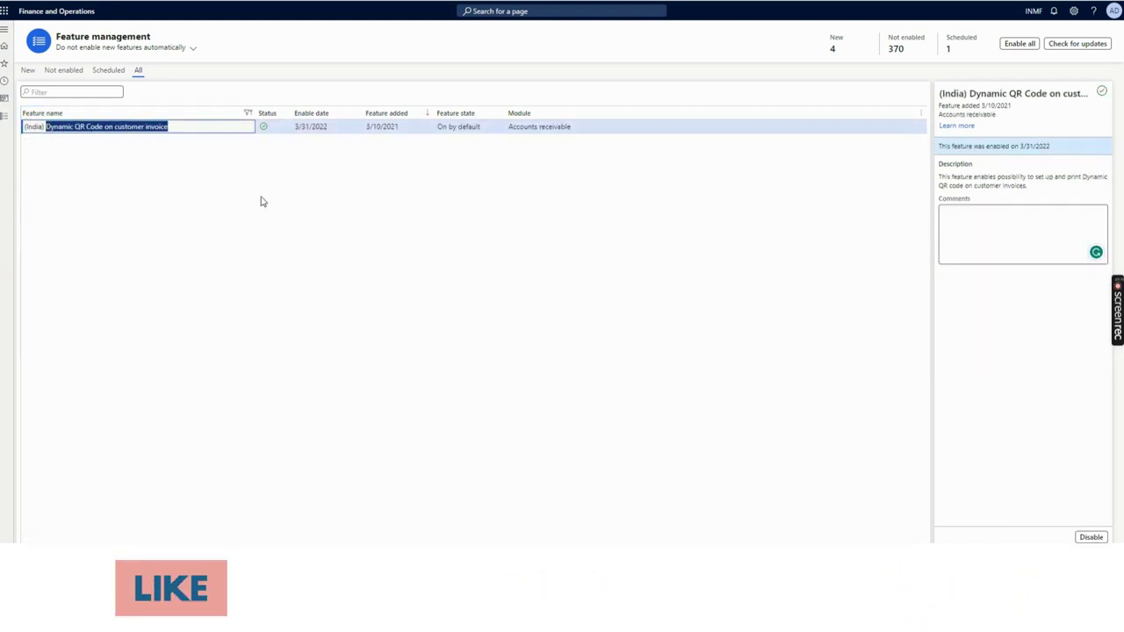
{"action": "left_click", "coordinate": [259, 202]}
{"action": "left_click", "coordinate": [180, 126]}
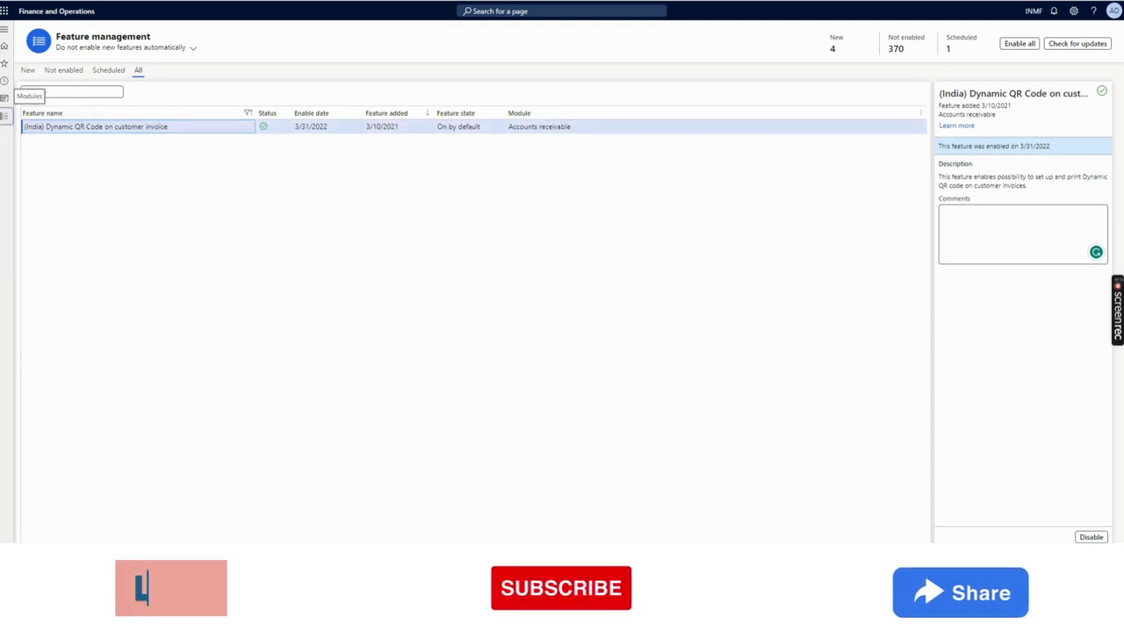
In Electronic reporting, open the Microsoft tile's Global configuration repository.
{"action": "left_click", "coordinate": [5, 99]}
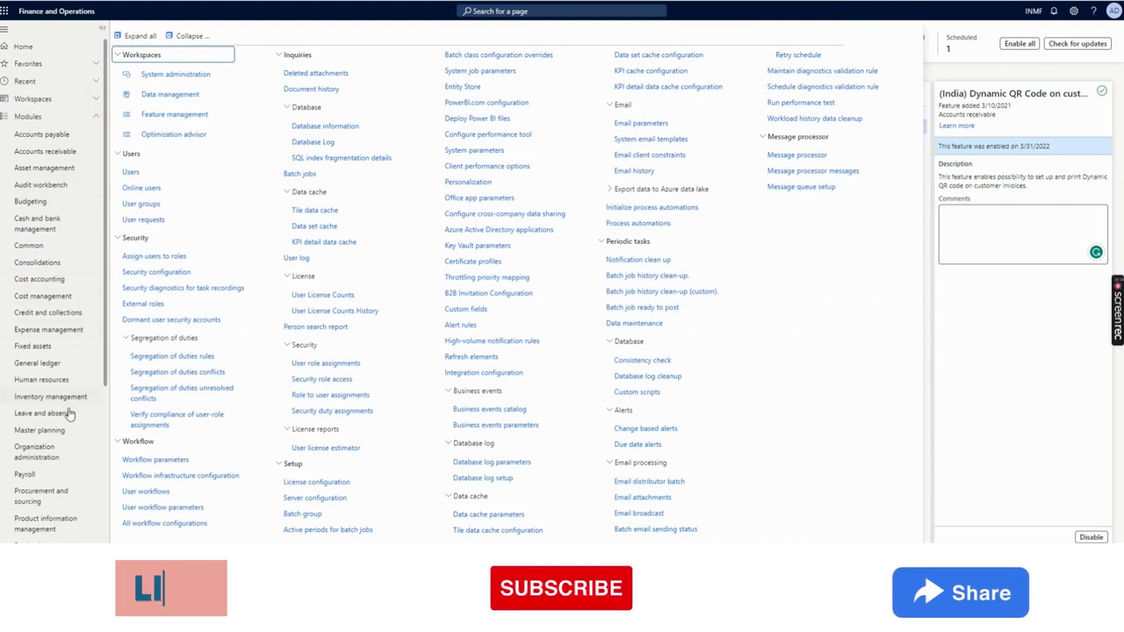
{"action": "left_click", "coordinate": [69, 448]}
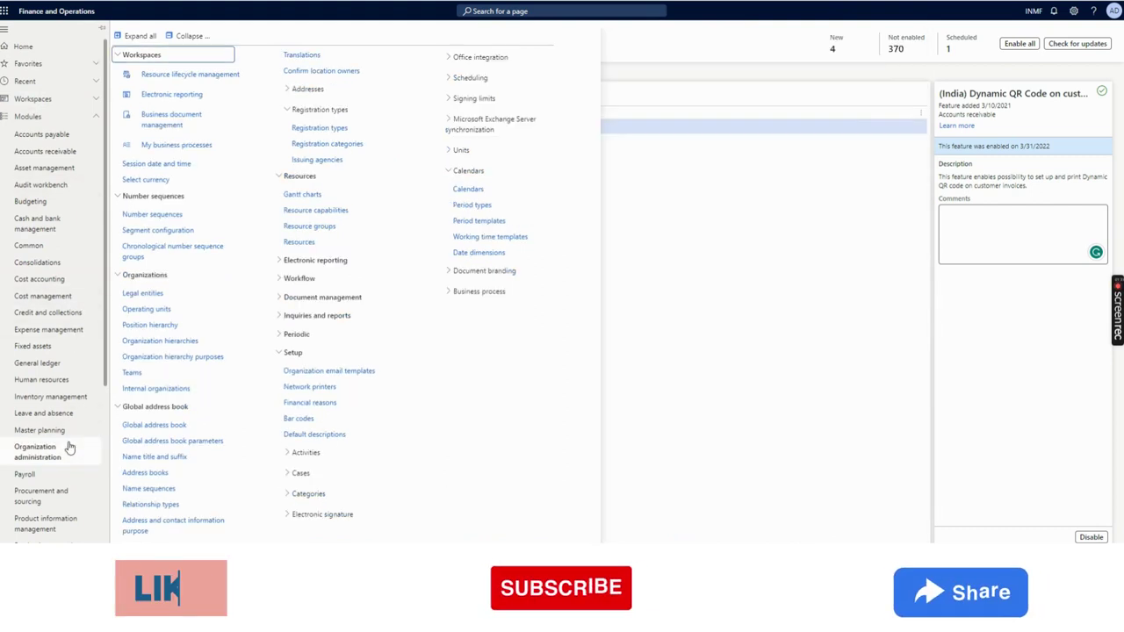
{"action": "left_click", "coordinate": [183, 102]}
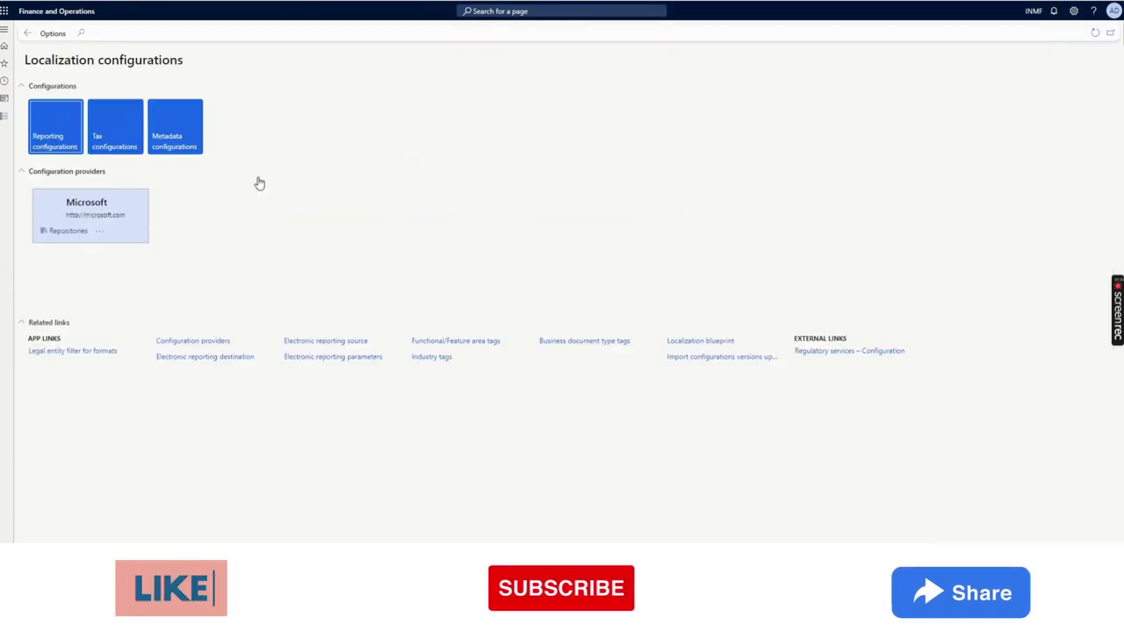
{"action": "left_click", "coordinate": [70, 237]}
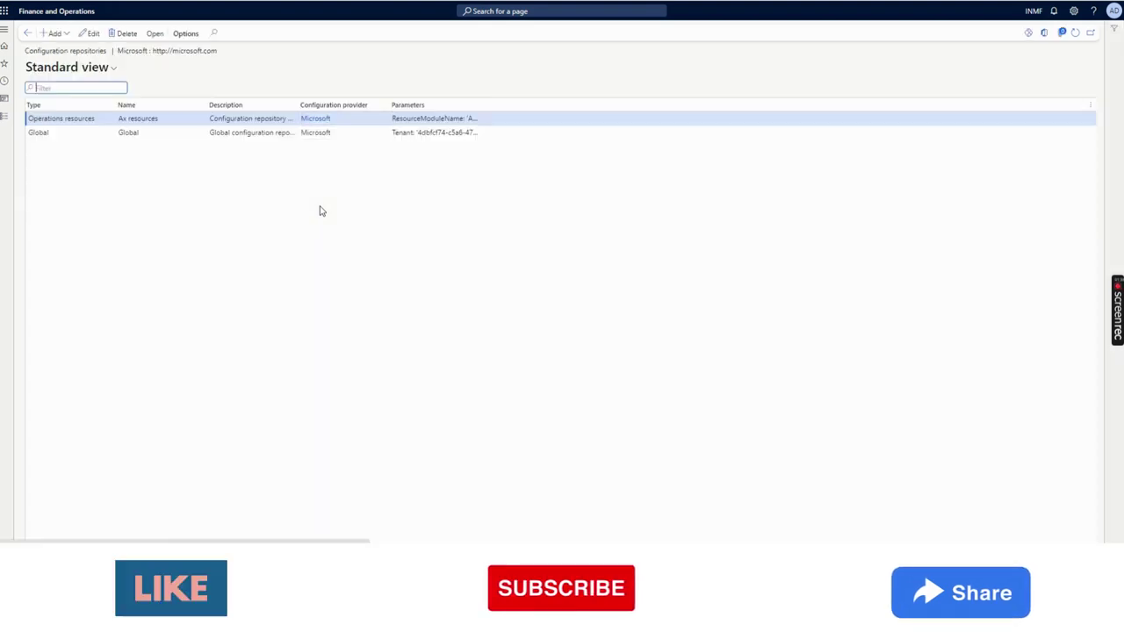
{"action": "left_click", "coordinate": [261, 133]}
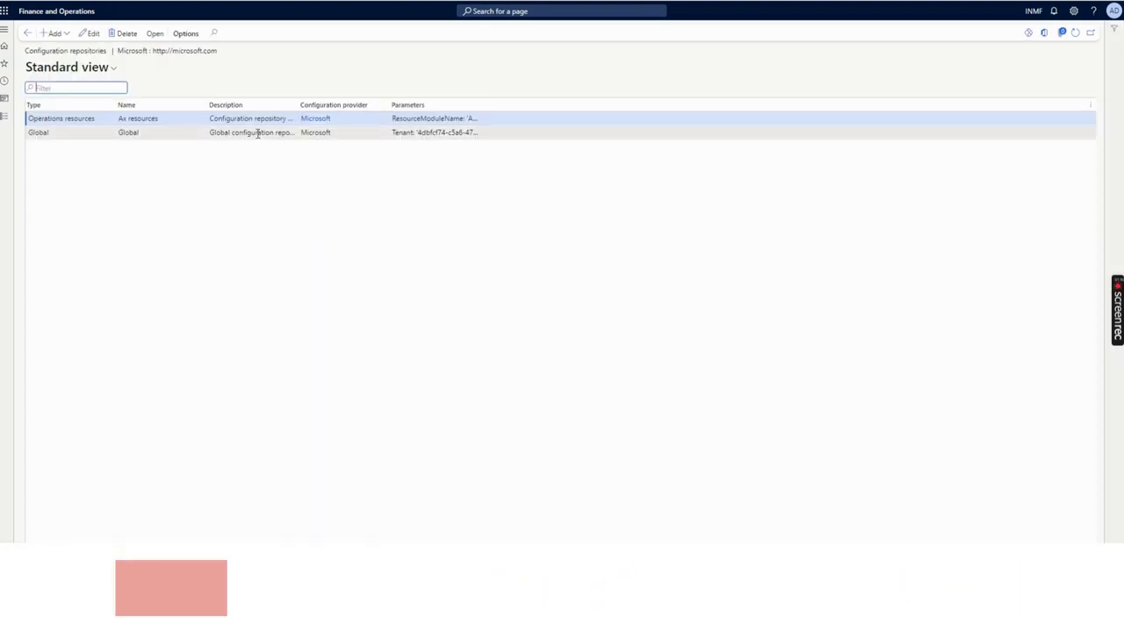
{"action": "left_click", "coordinate": [155, 33]}
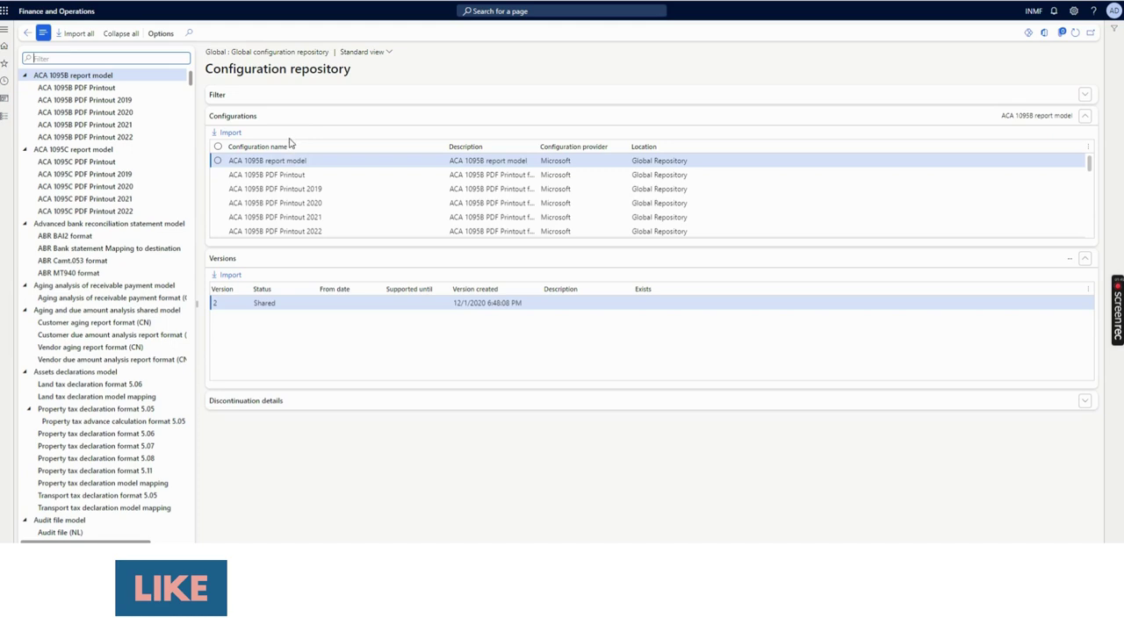
Filter configurations by 'dynamic qr' and select Dynamic QR Code (IN) to review shared version 249.4.
{"action": "left_click", "coordinate": [300, 149]}
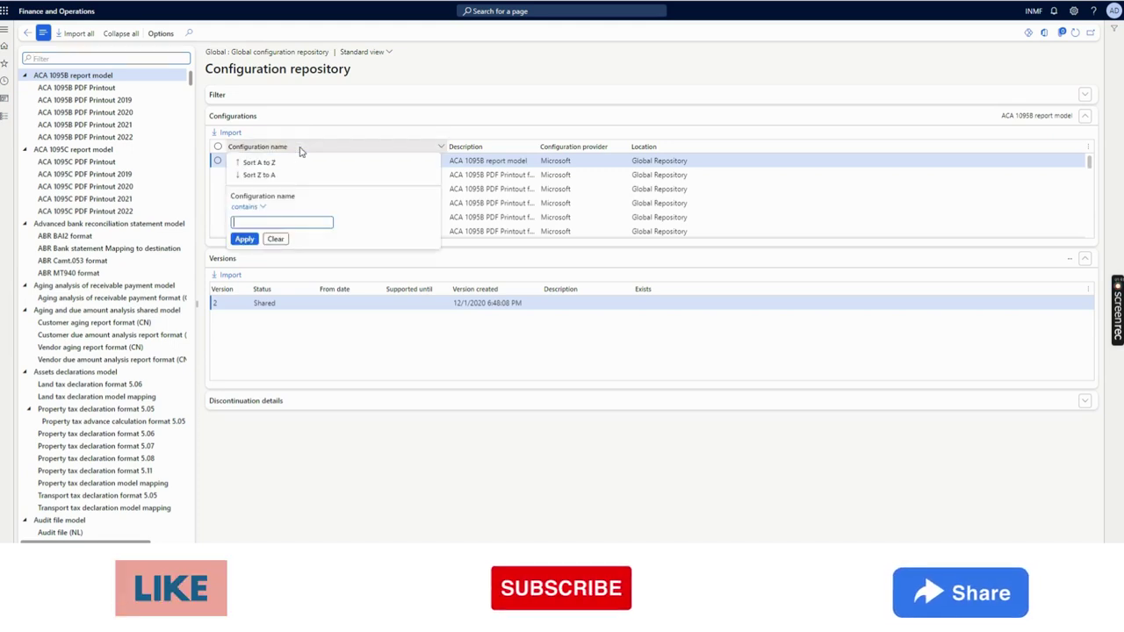
{"action": "type", "text": "dynamic"}
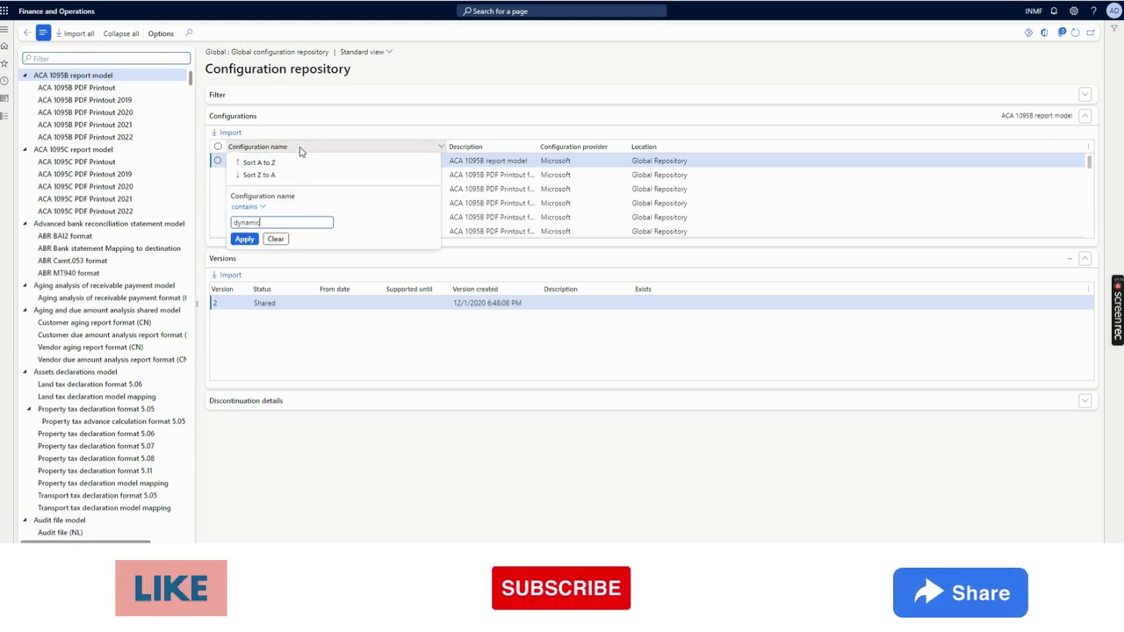
{"action": "type", "text": " qr"}
{"action": "key", "text": "Return"}
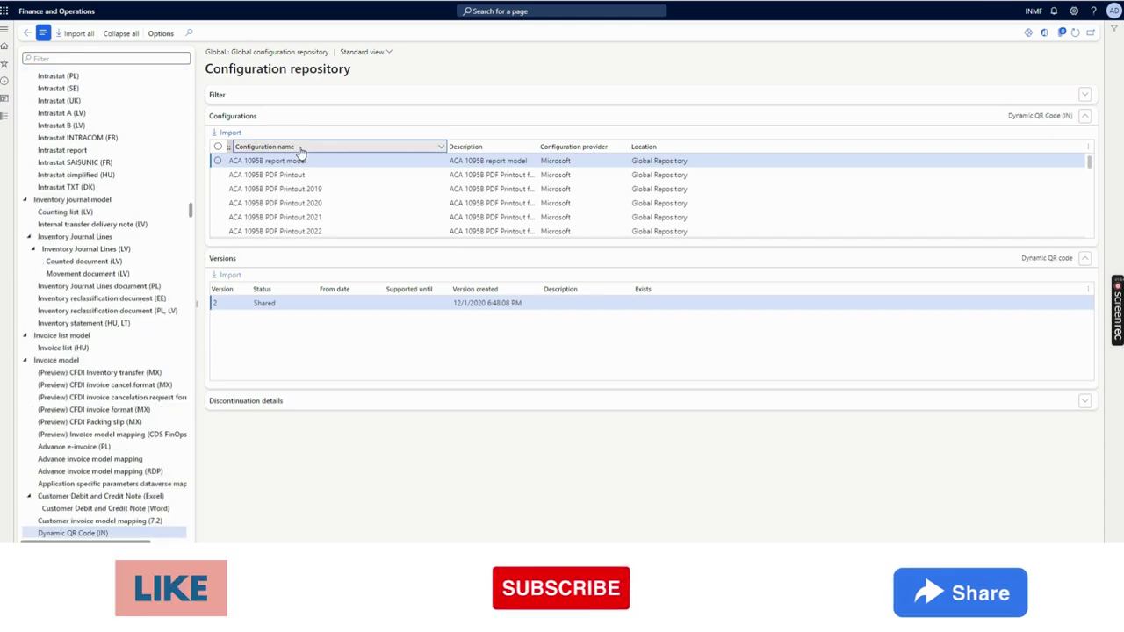
{"action": "left_click", "coordinate": [315, 164]}
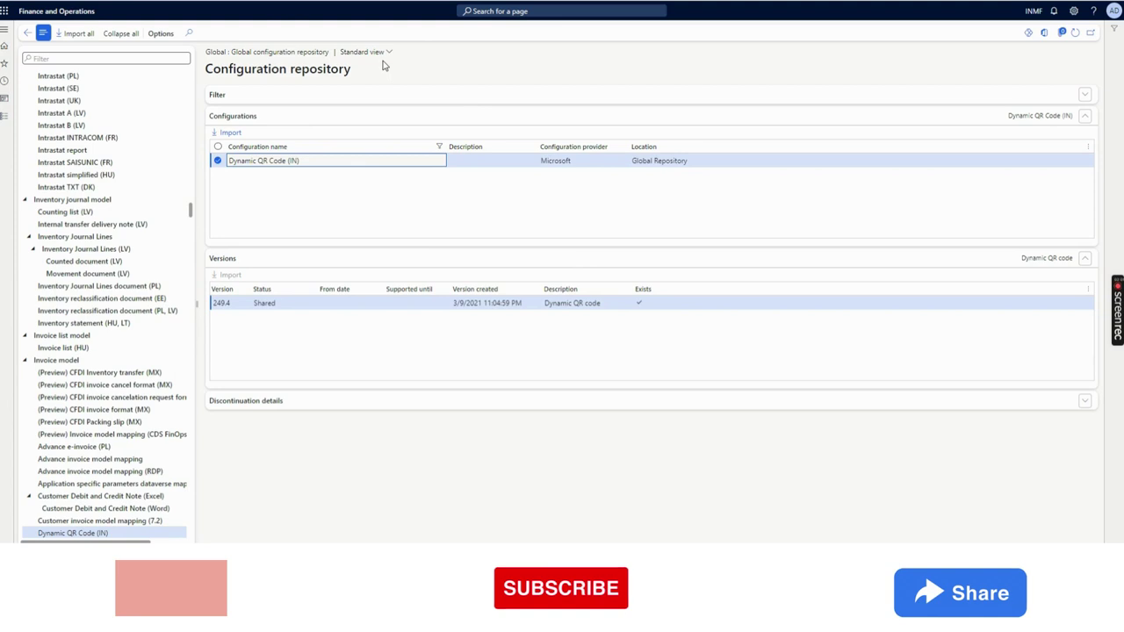
{"action": "left_click_drag", "start_coordinate": [301, 159], "coordinate": [229, 161]}
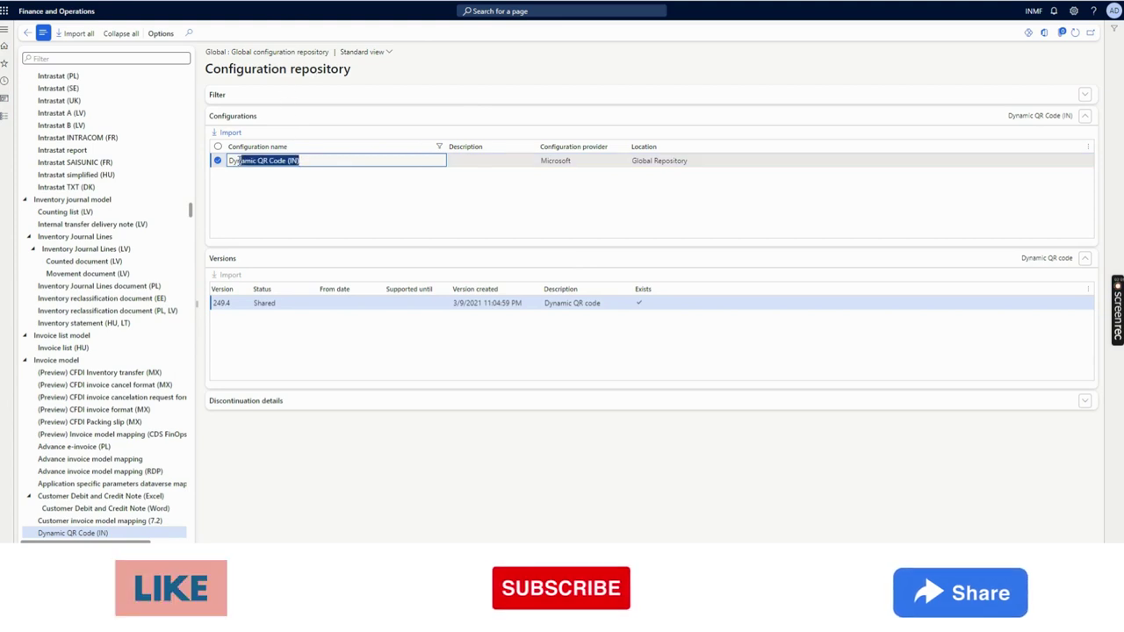
{"action": "left_click", "coordinate": [339, 212]}
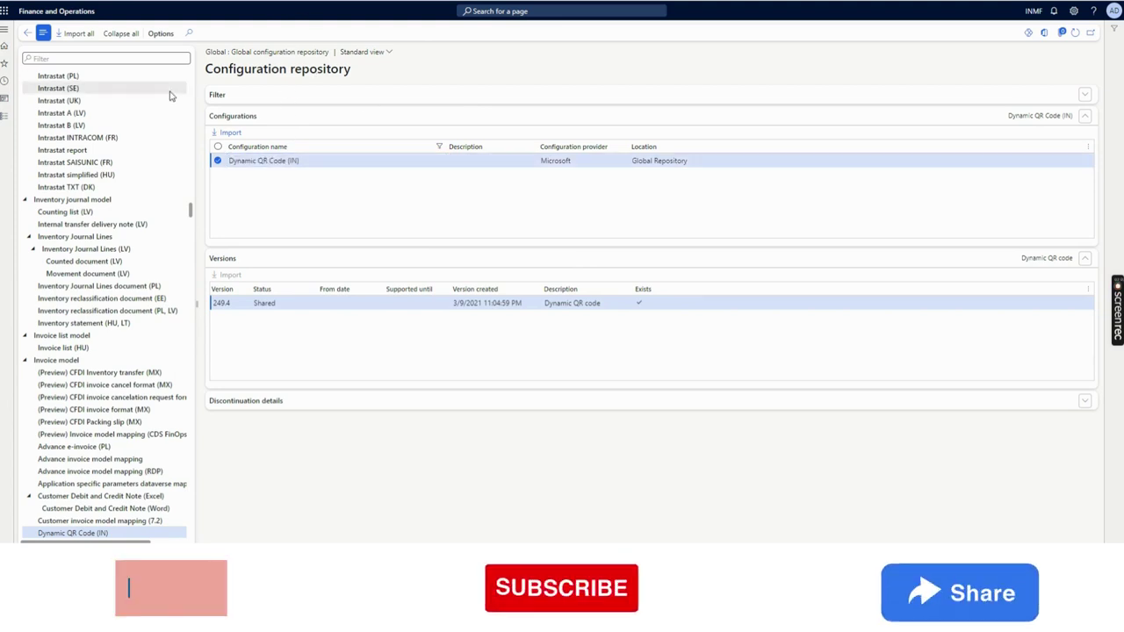
Go to the Accounts receivable parameters.
{"action": "left_click", "coordinate": [5, 114]}
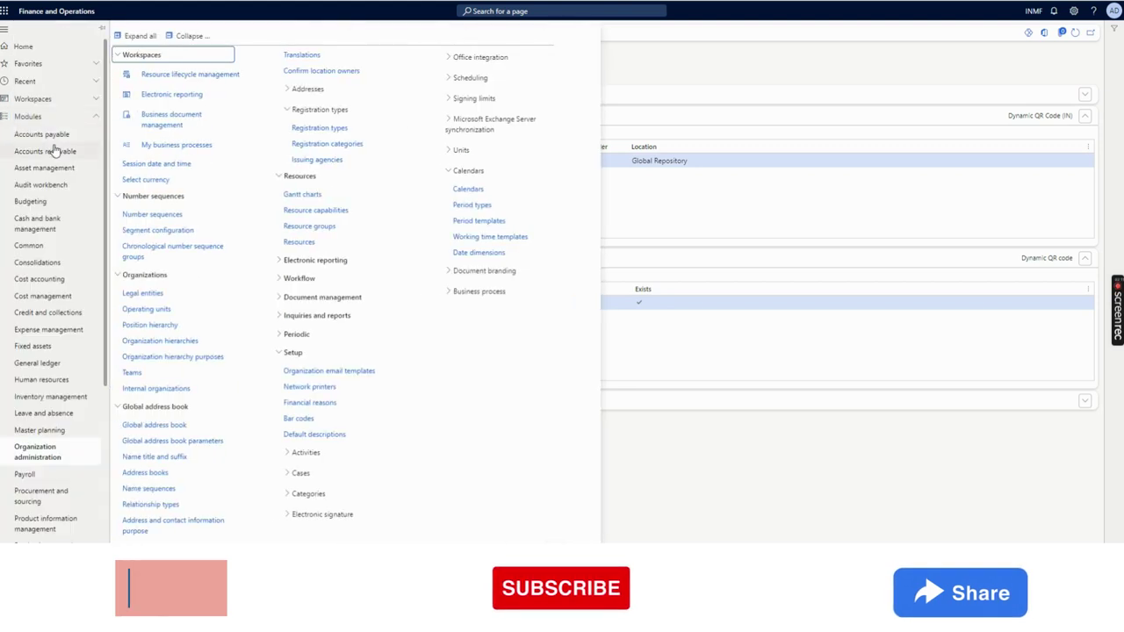
{"action": "left_click", "coordinate": [54, 151]}
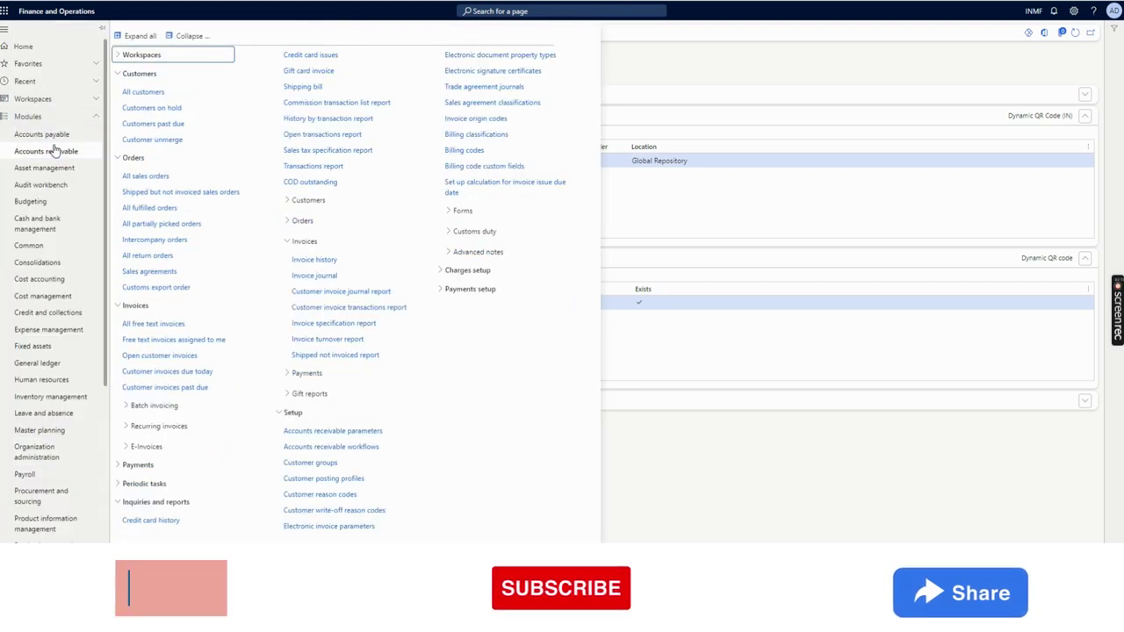
{"action": "left_click", "coordinate": [329, 431]}
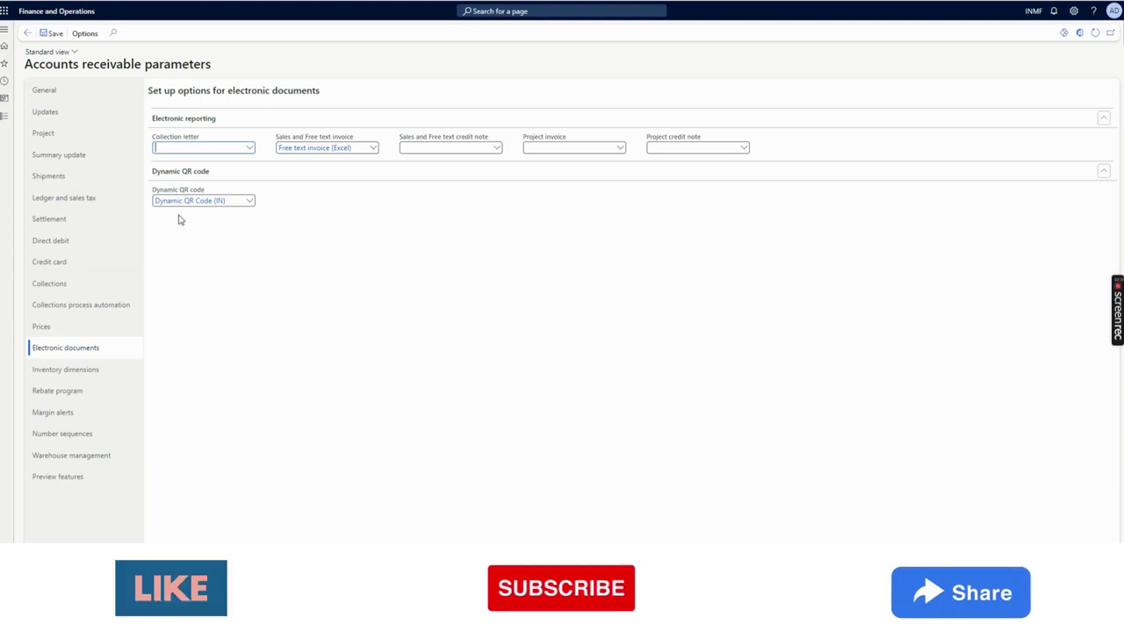
Check that the Dynamic QR code format is Dynamic QR Code (IN), leaving it unchanged.
{"action": "left_click_drag", "start_coordinate": [152, 194], "coordinate": [210, 188]}
{"action": "left_click", "coordinate": [285, 237]}
{"action": "left_click", "coordinate": [251, 203]}
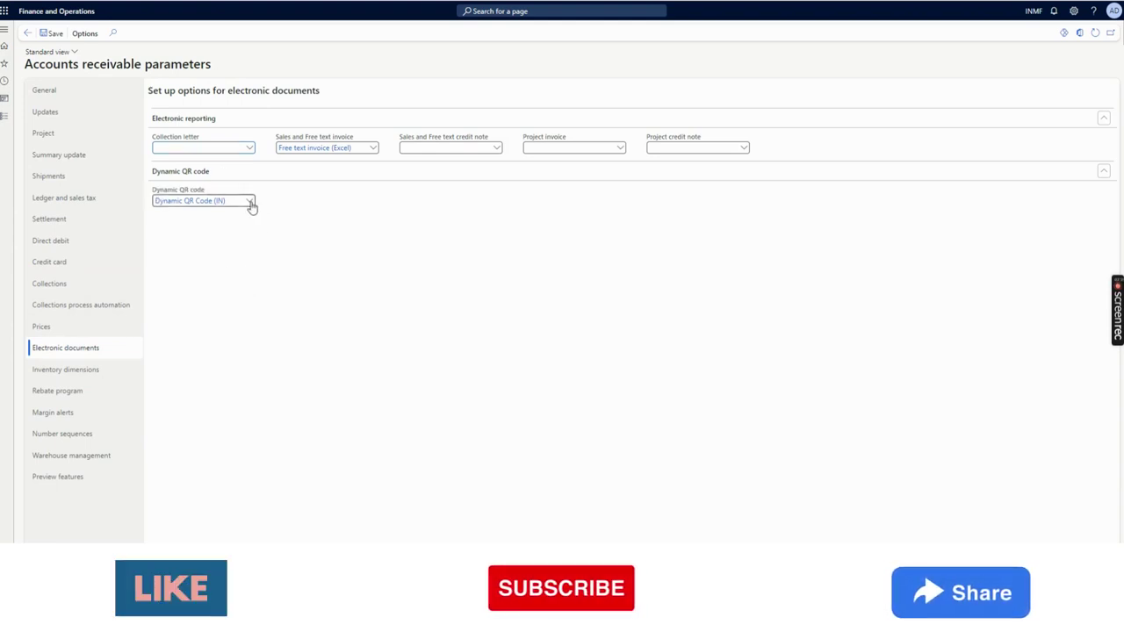
{"action": "left_click", "coordinate": [250, 202]}
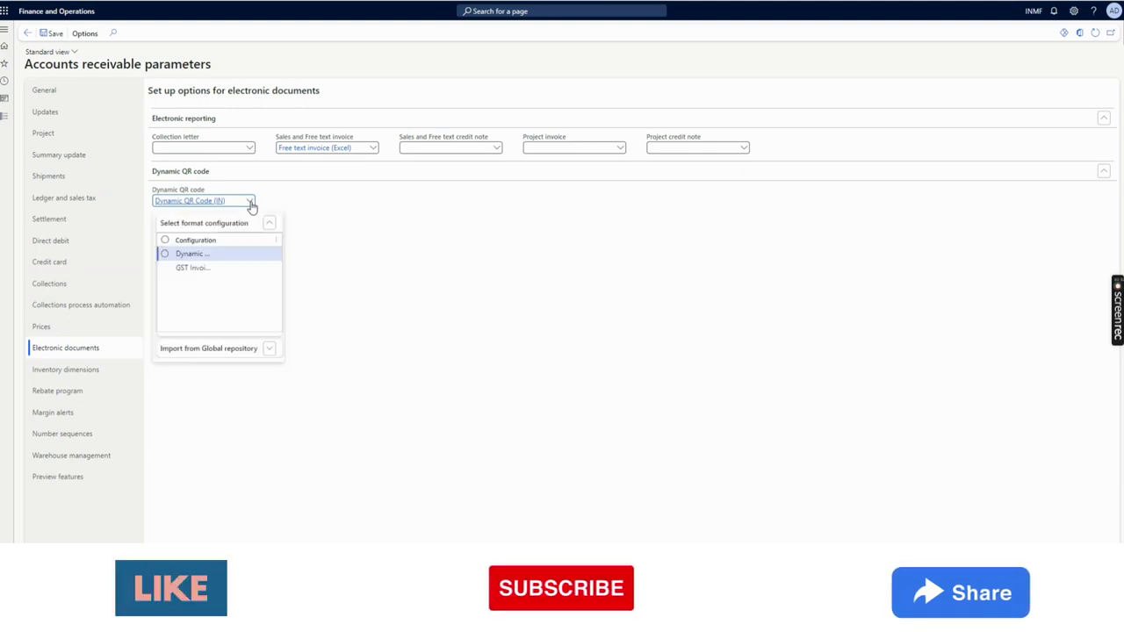
{"action": "left_click", "coordinate": [371, 275]}
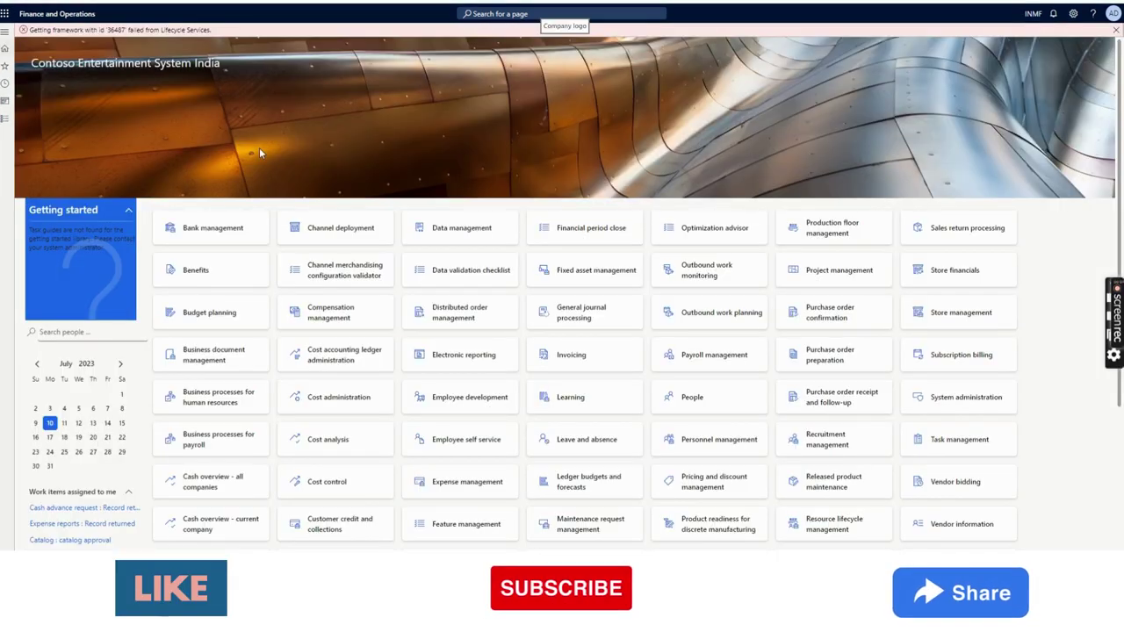
Go to All sales orders in Accounts receivable.
{"action": "left_click", "coordinate": [6, 118]}
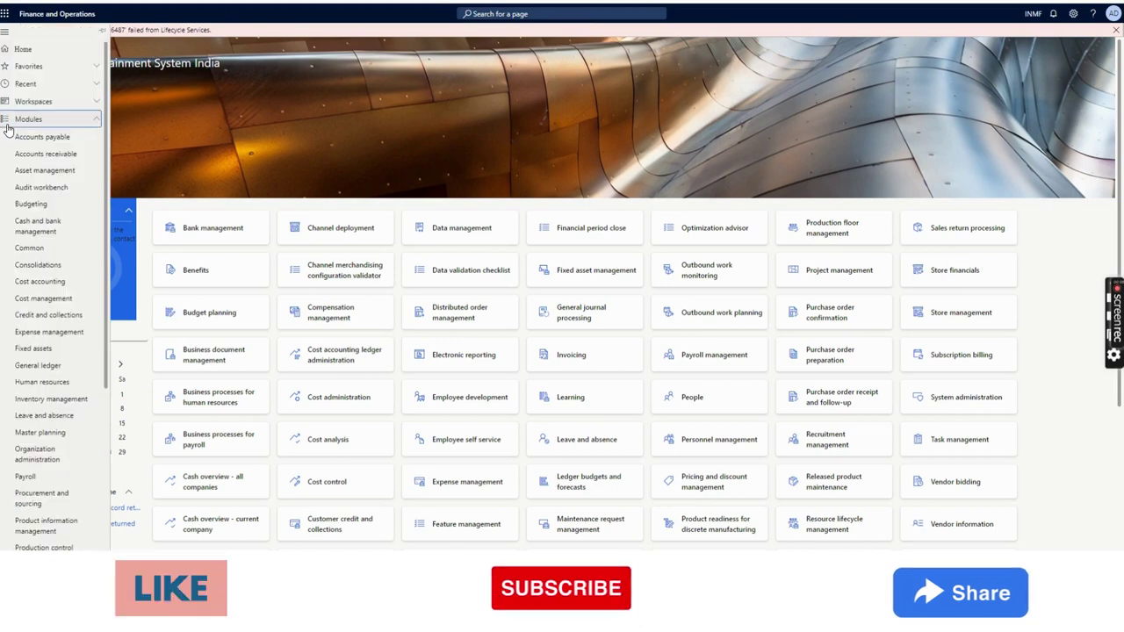
{"action": "left_click", "coordinate": [63, 155]}
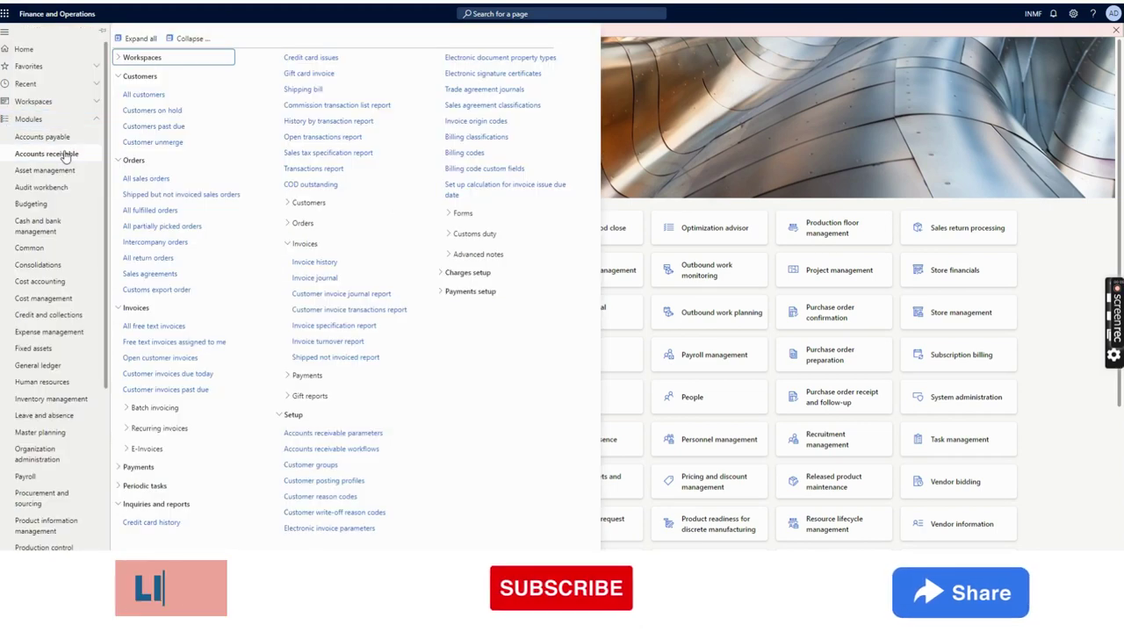
{"action": "left_click", "coordinate": [146, 179]}
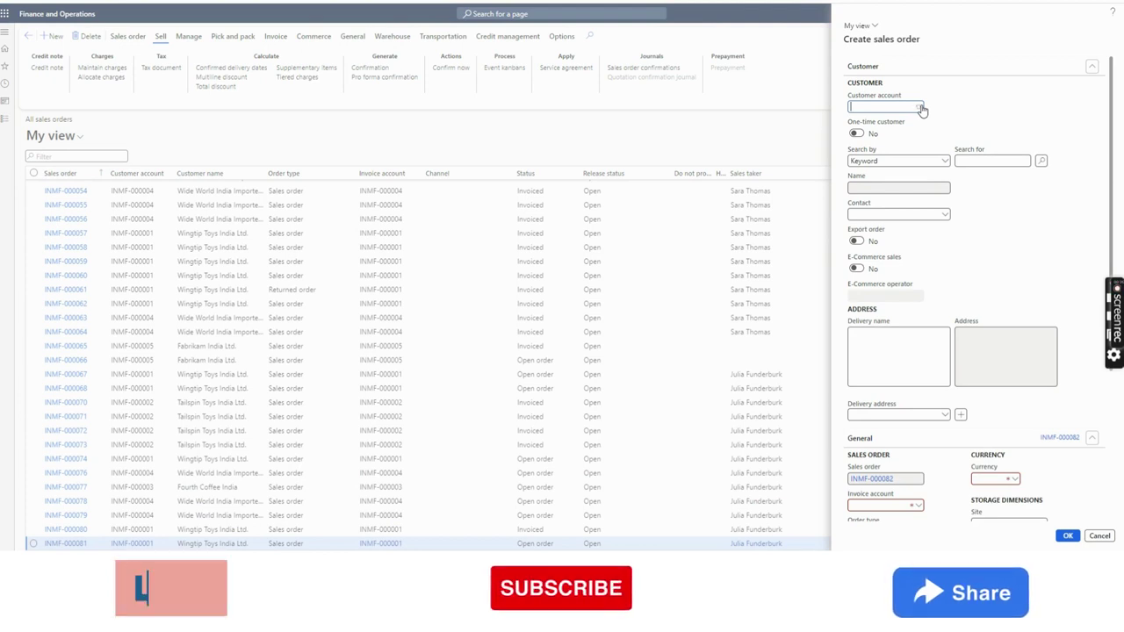
Choose customer Wingtip Toys India Ltd., set Site 1 and warehouse 11, and create the order.
{"action": "left_click", "coordinate": [919, 108]}
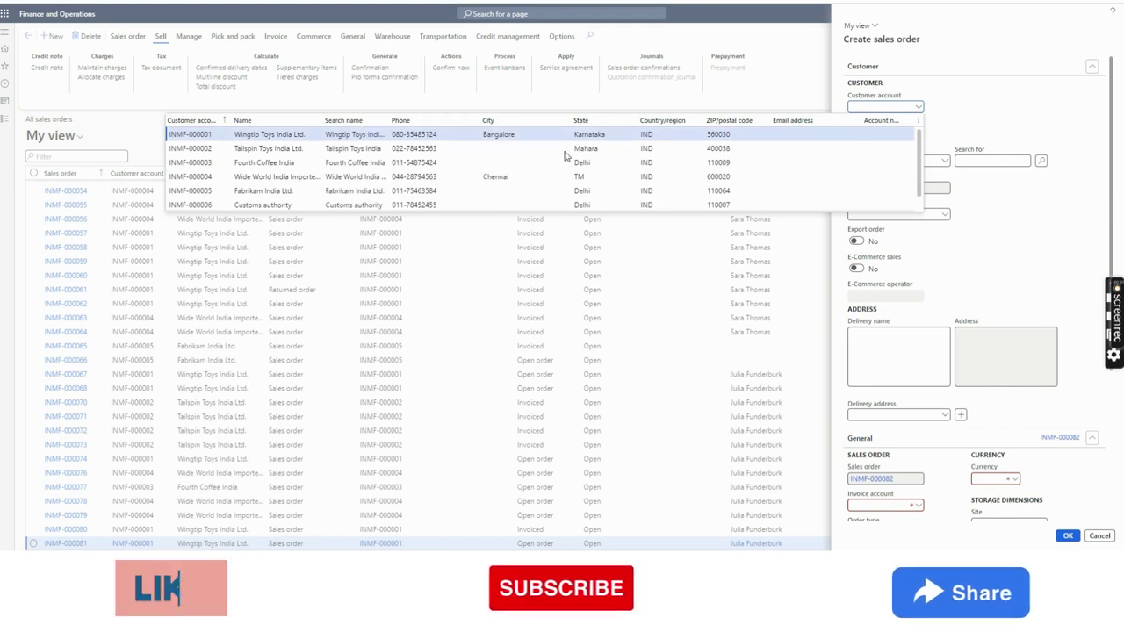
{"action": "key", "text": "Return"}
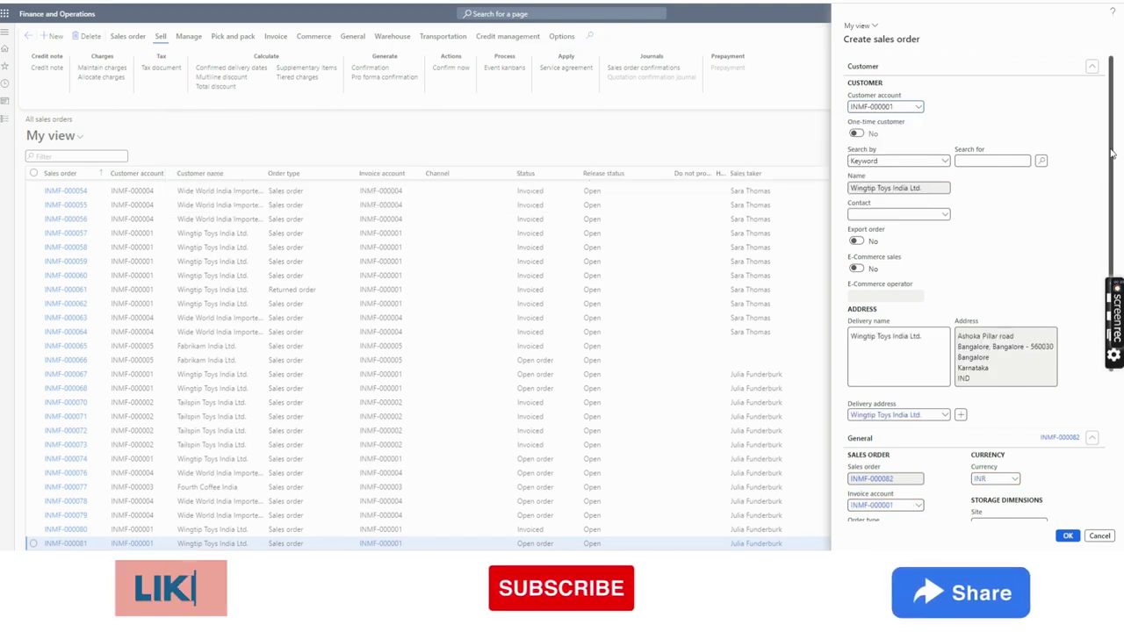
{"action": "scroll", "coordinate": [1041, 356], "scroll_direction": "down", "scroll_amount": 2}
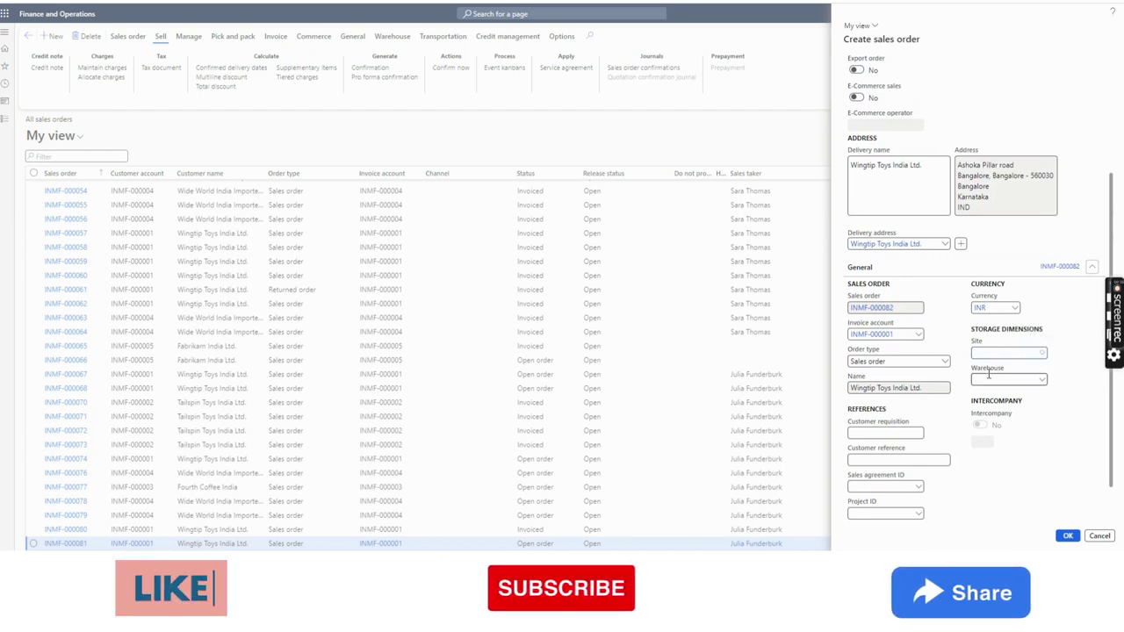
{"action": "left_click", "coordinate": [1041, 352]}
{"action": "left_click", "coordinate": [1046, 386]}
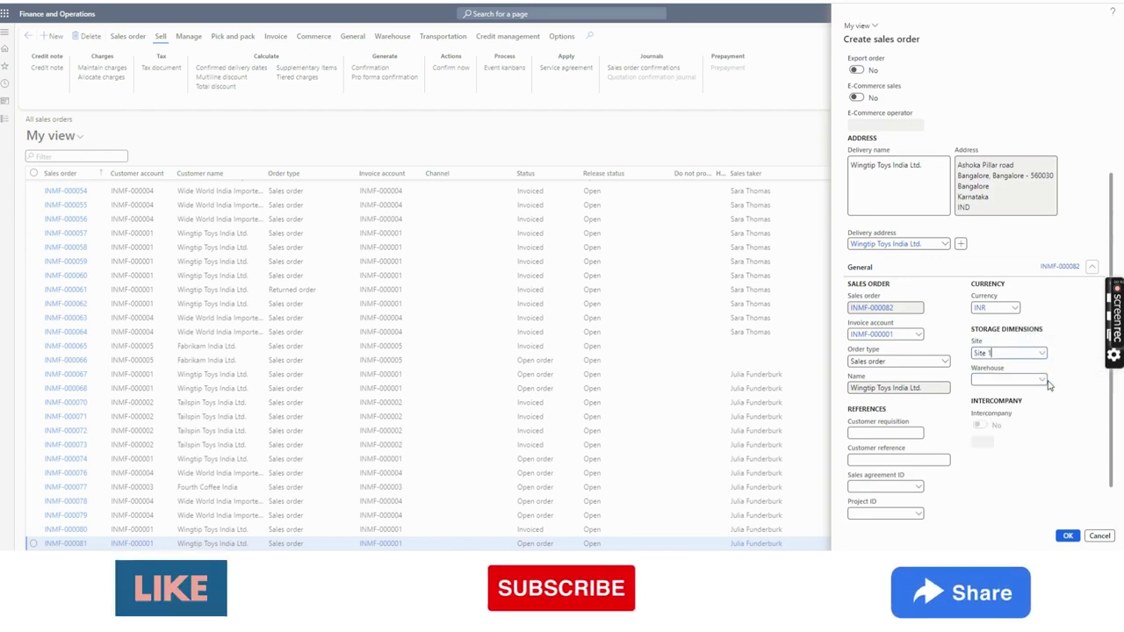
{"action": "left_click", "coordinate": [1043, 380]}
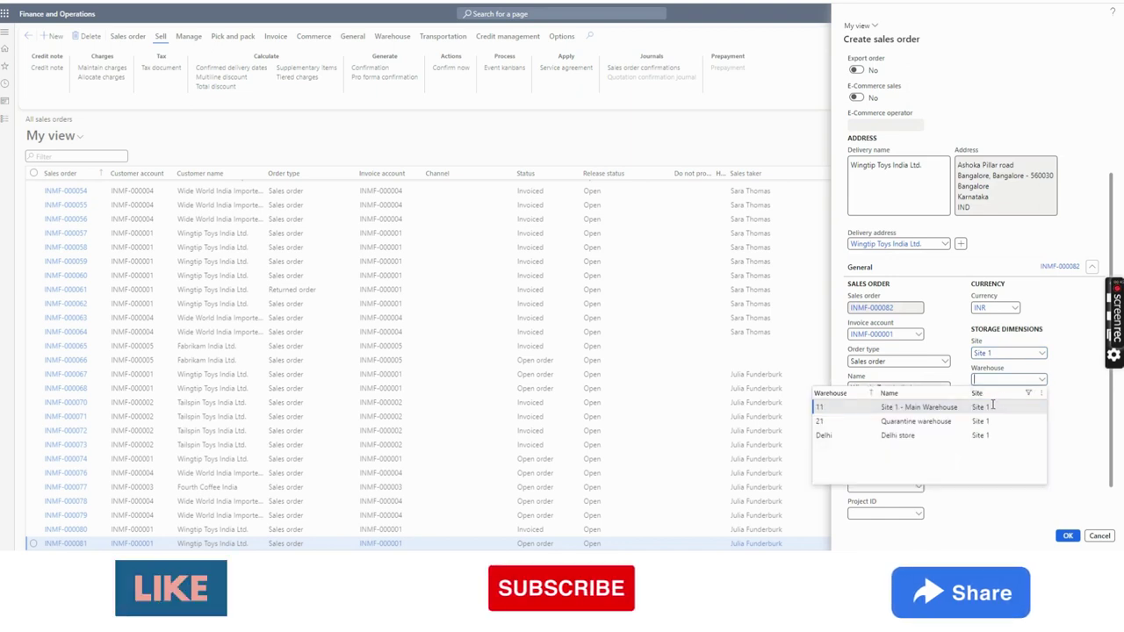
{"action": "left_click", "coordinate": [986, 407]}
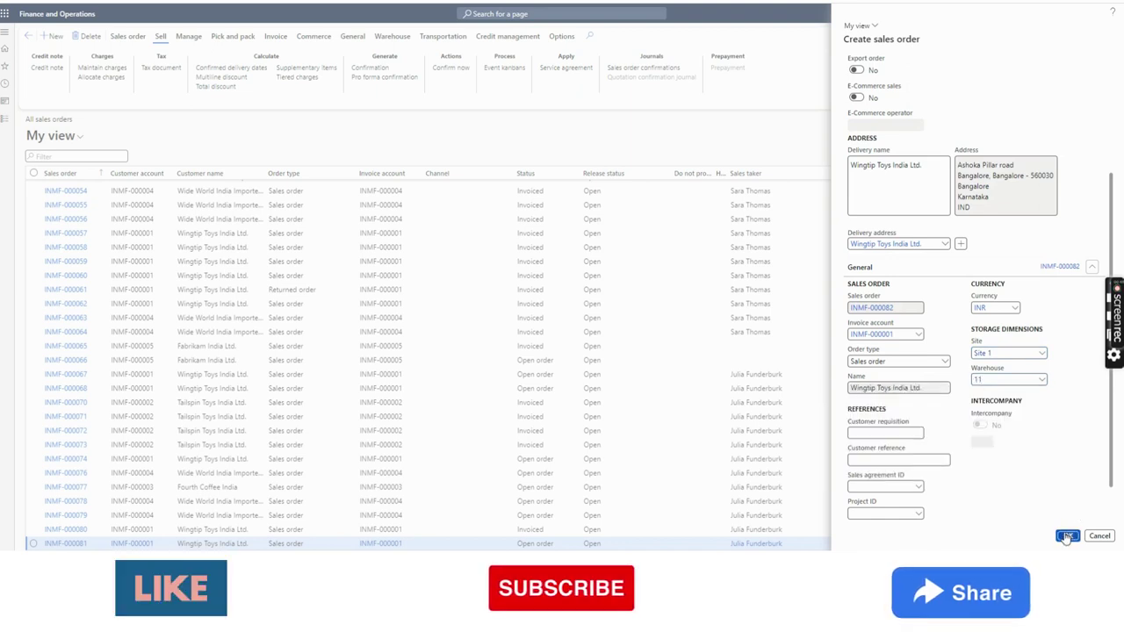
{"action": "left_click", "coordinate": [1065, 535]}
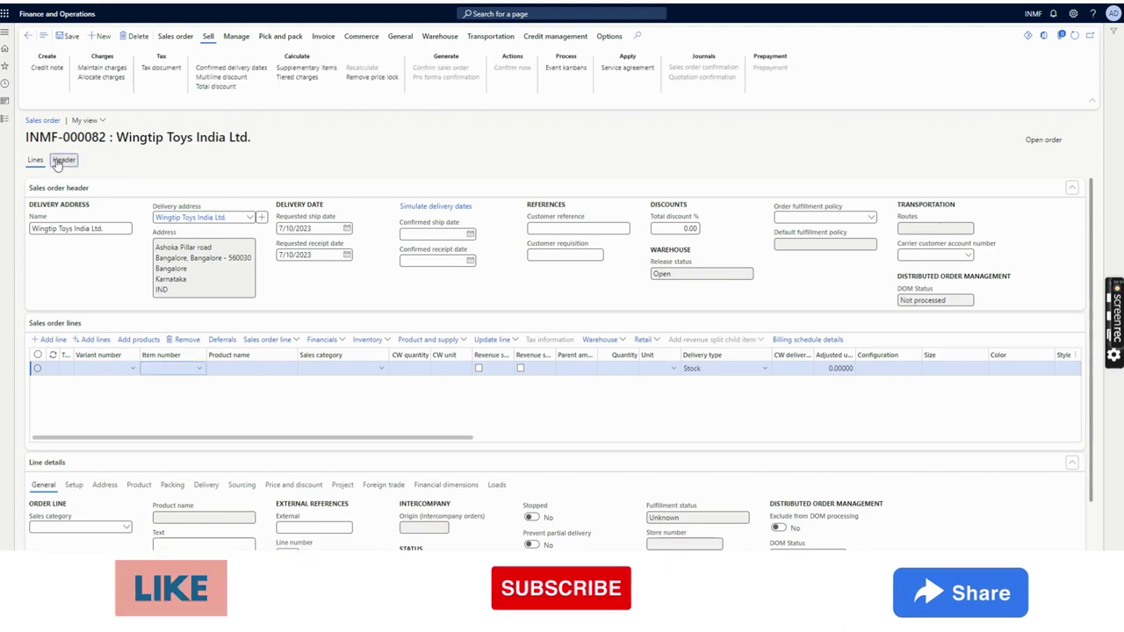
In the order's Header view, switch Print dynamic QR code to Yes.
{"action": "left_click", "coordinate": [60, 161]}
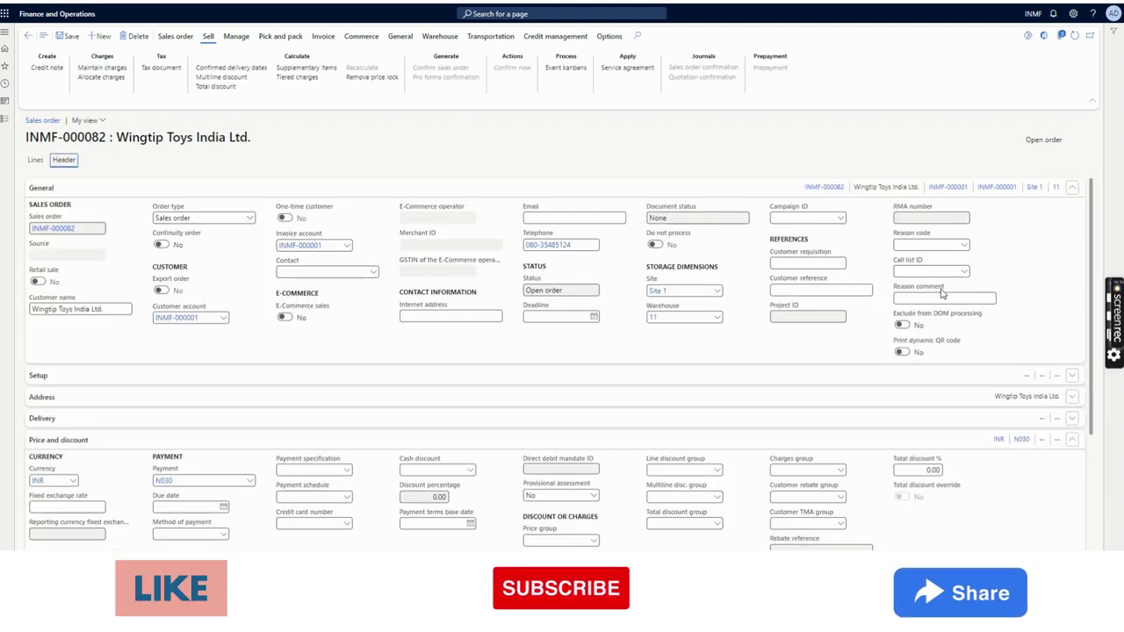
{"action": "left_click", "coordinate": [902, 352]}
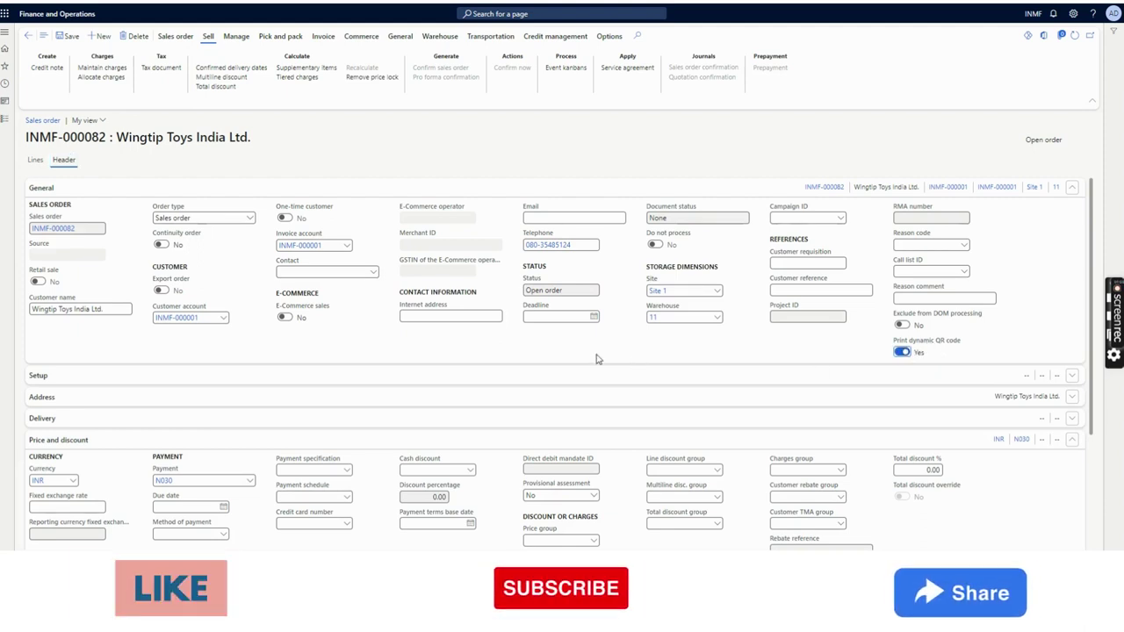